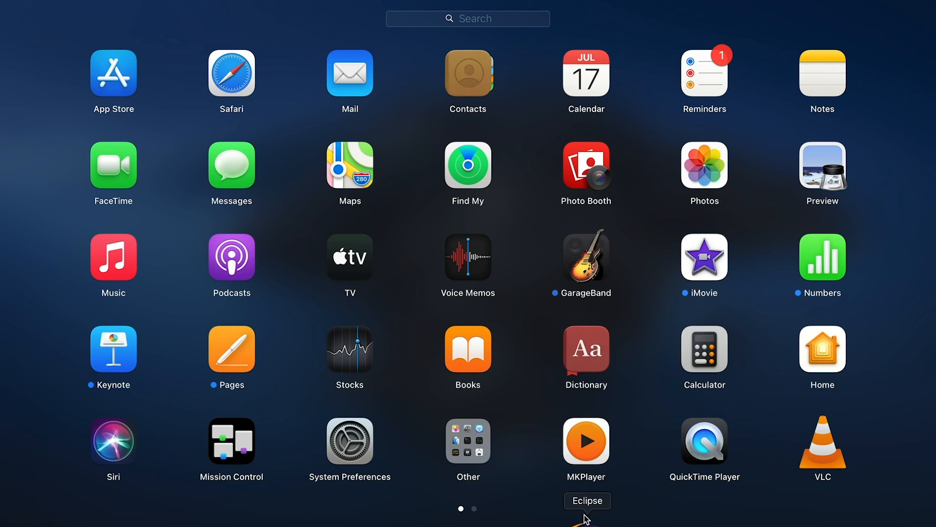
Step: Launch the Eclipse IDE with the JDBC workspace
click(585, 521)
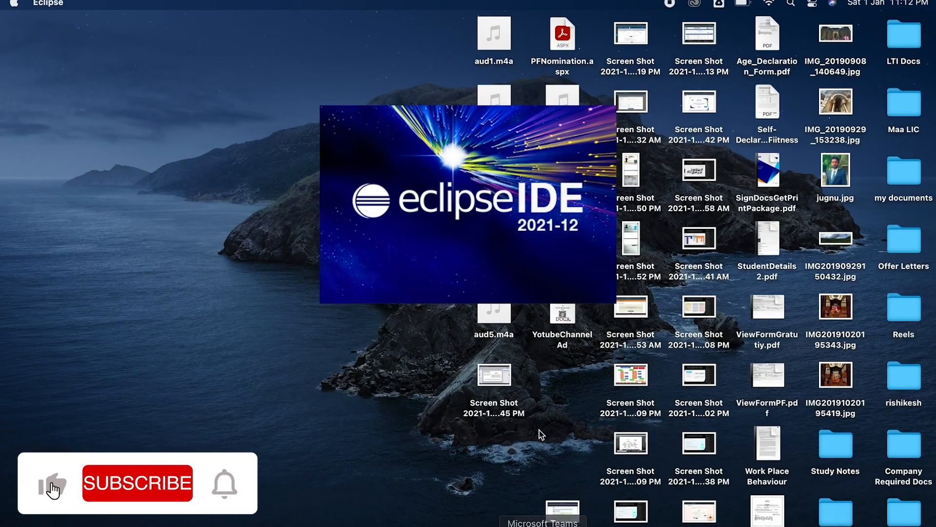
click(633, 335)
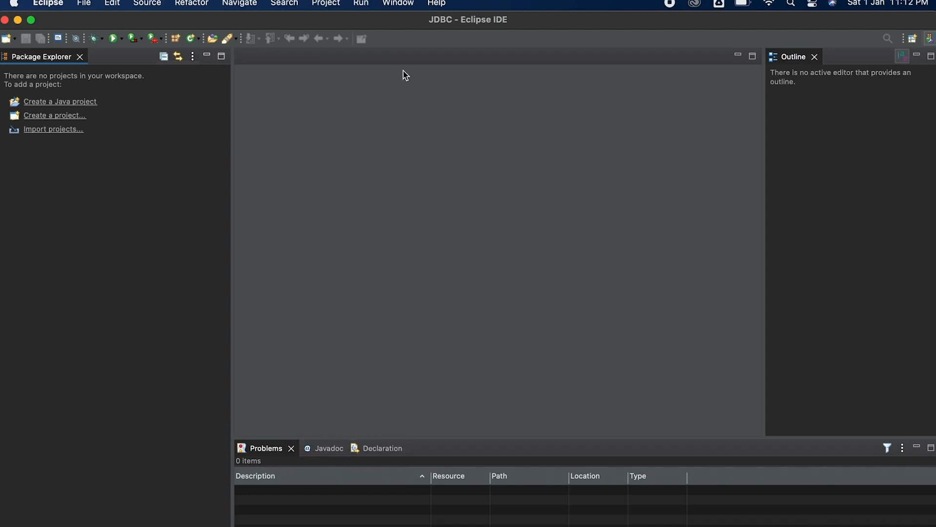
Step: Search the full list of available views for "server", and leave the list without opening a view
click(400, 4)
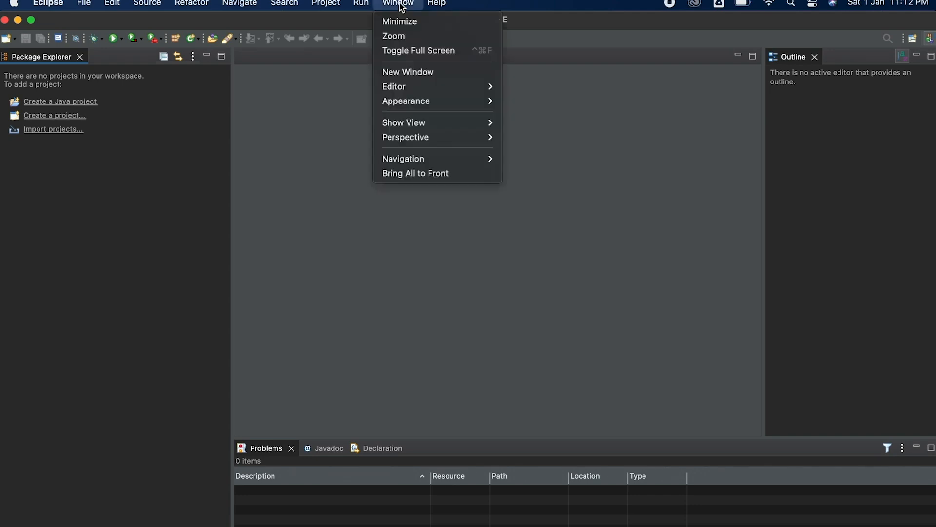
mouse_move(421, 126)
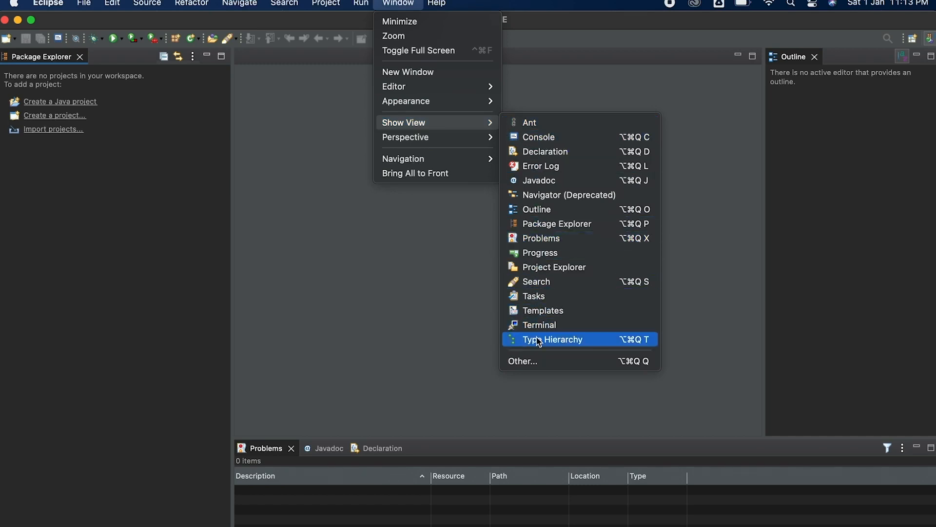
click(531, 361)
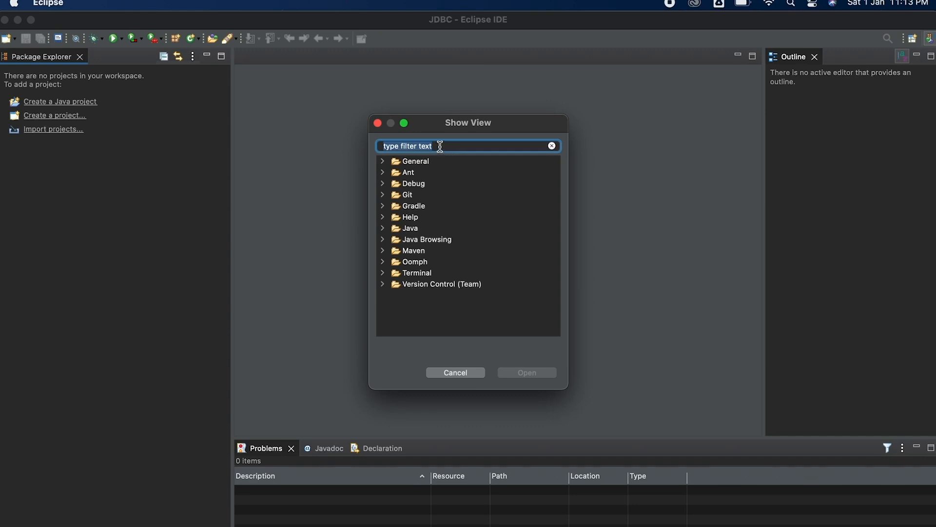
text(server)
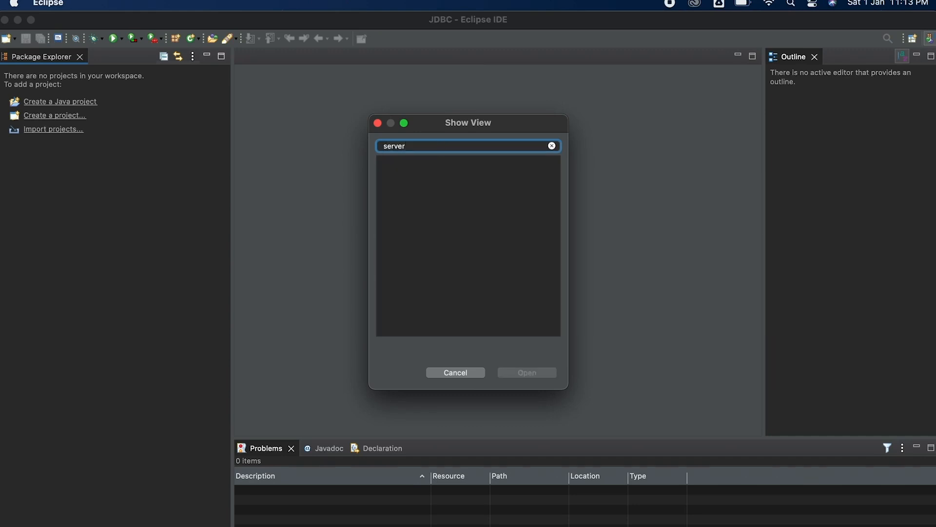
click(454, 375)
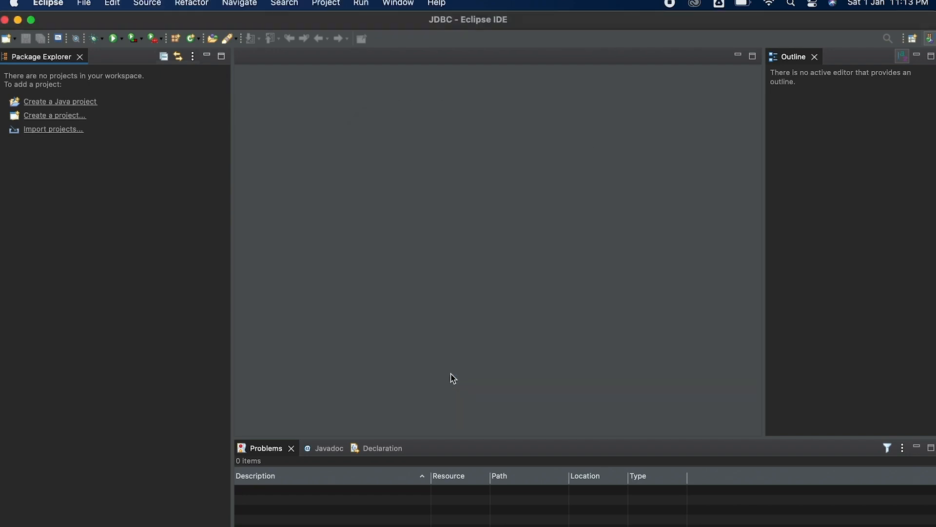
Step: Check which version of Eclipse is installed in its About information
click(44, 5)
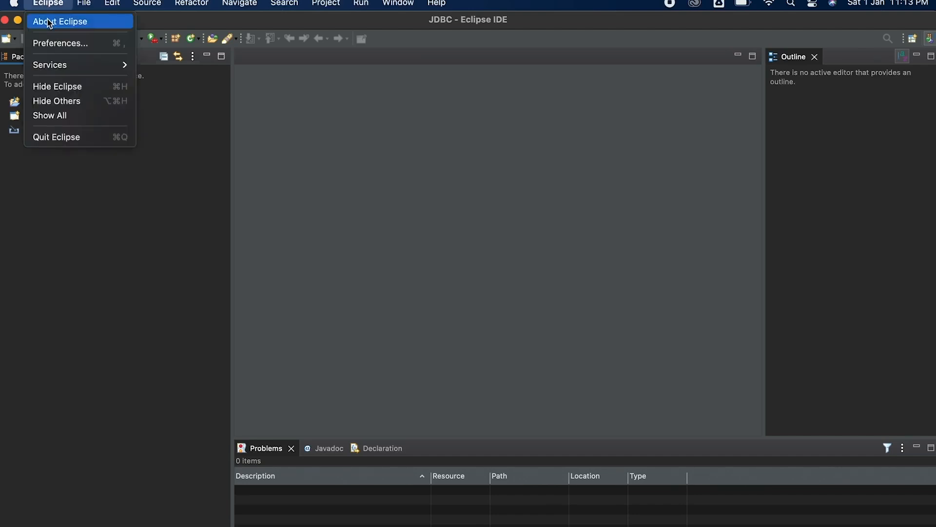
click(49, 22)
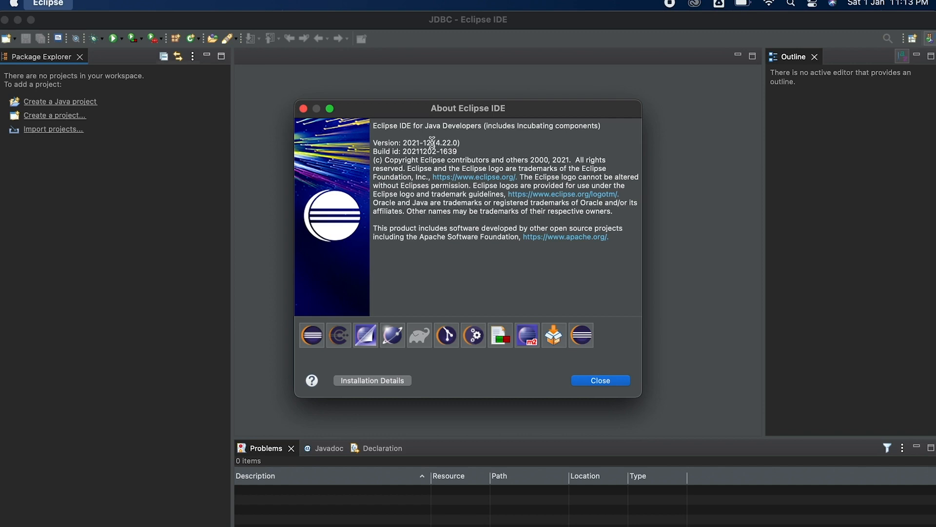
click(602, 381)
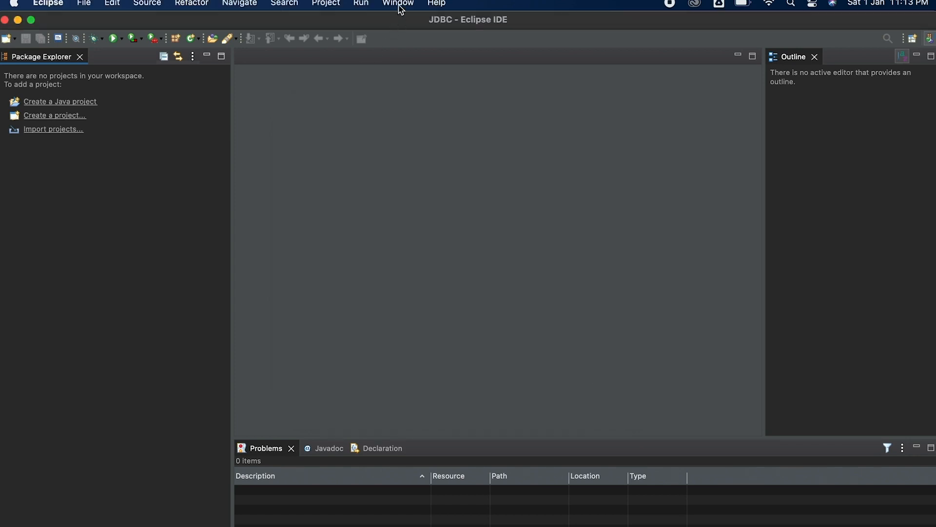
Step: Start installing new software, and in Chrome copy the address of the 2021-12 release repository from the Eclipse downloads page
click(436, 4)
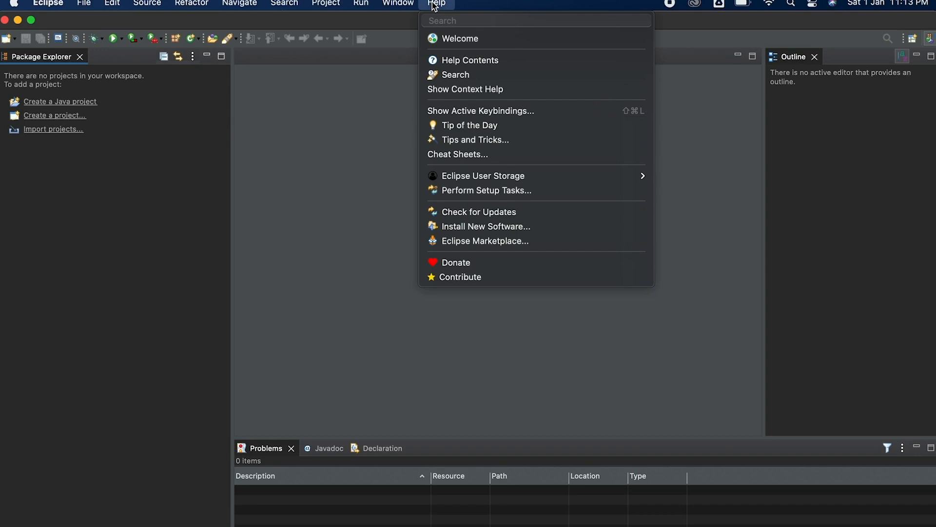
click(466, 227)
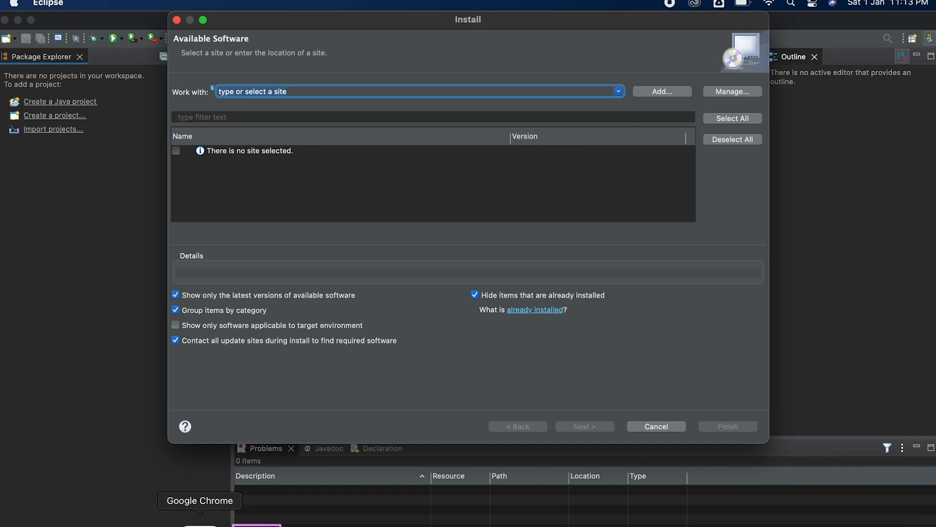
click(200, 521)
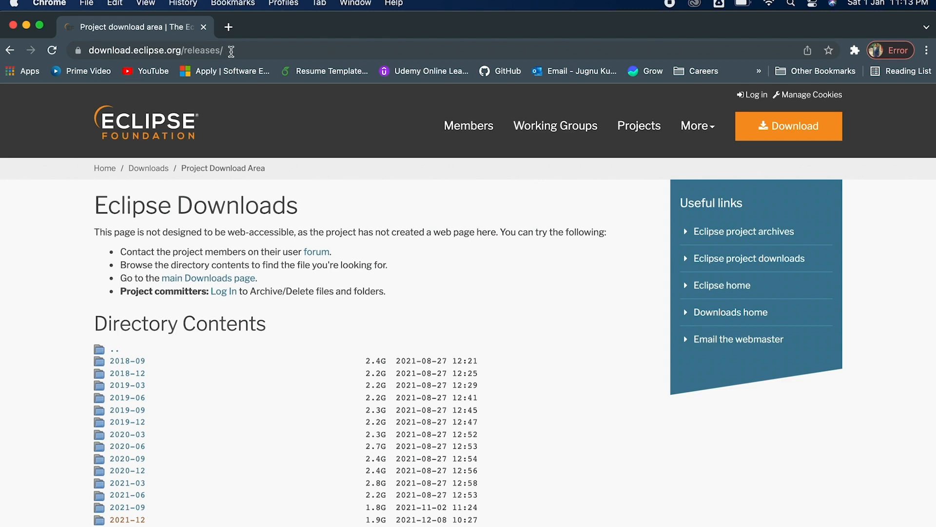
scroll(211, 282, down, 5)
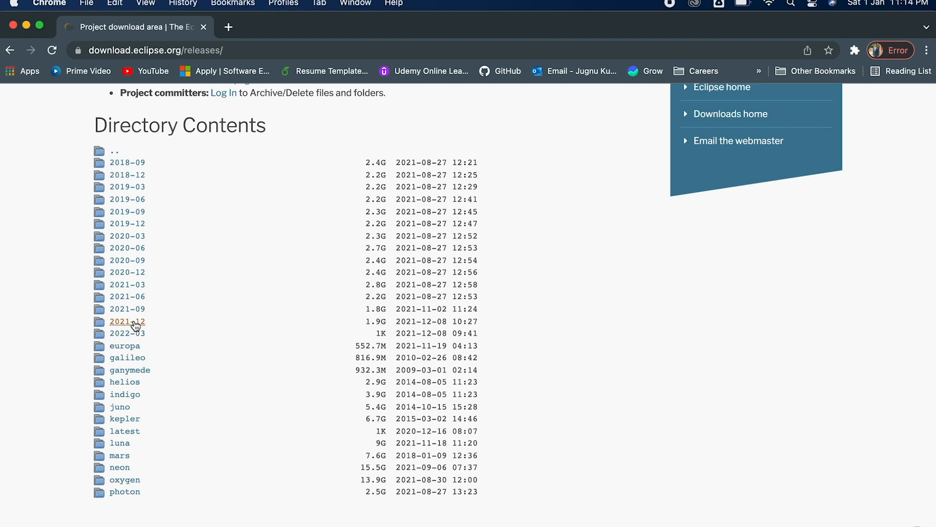
click(128, 322)
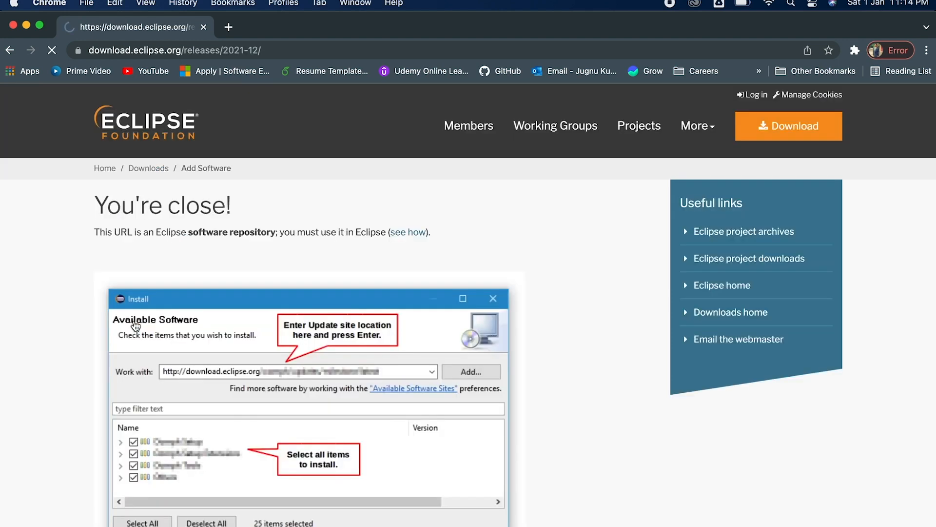
click(267, 51)
key(super+c)
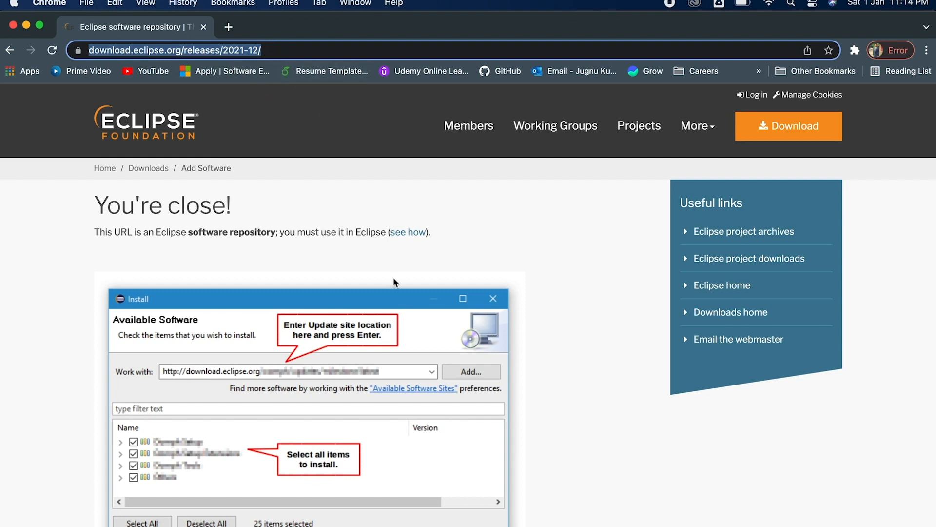
click(609, 517)
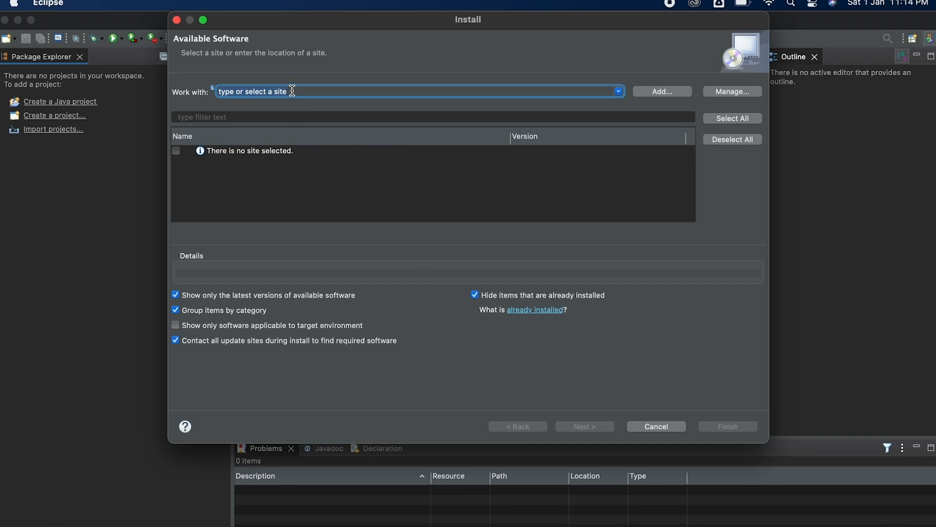
key(super+v)
key(Return)
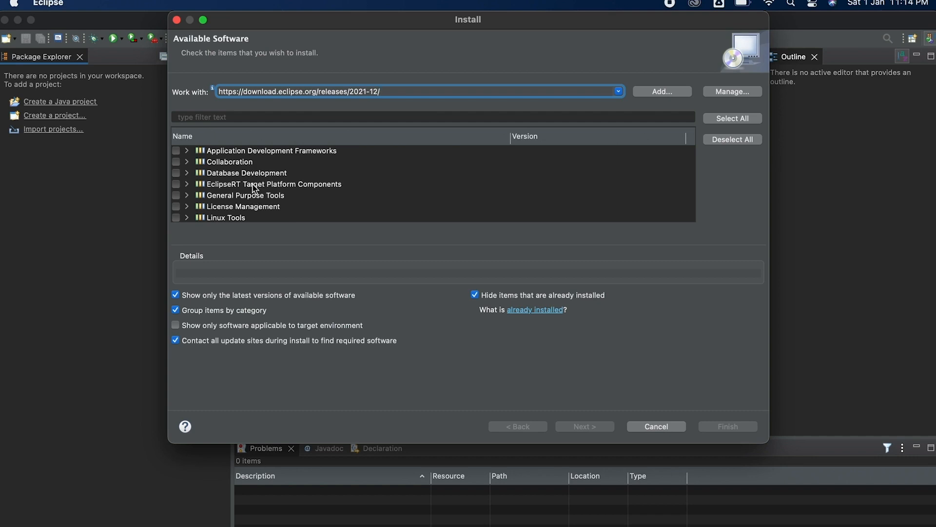
Step: Select the whole "Web, XML, Java EE and OSGi Enterprise Development" category and start its installation
scroll(278, 200, down, 5)
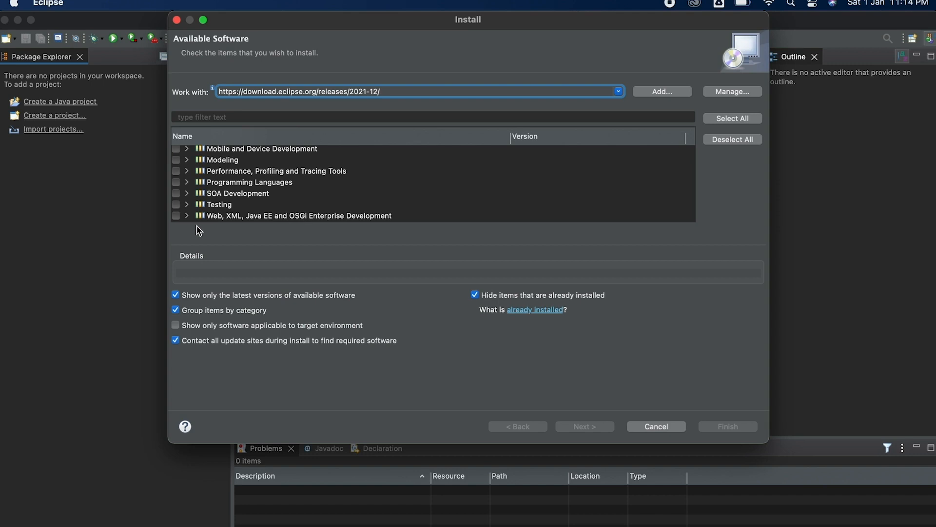
click(176, 216)
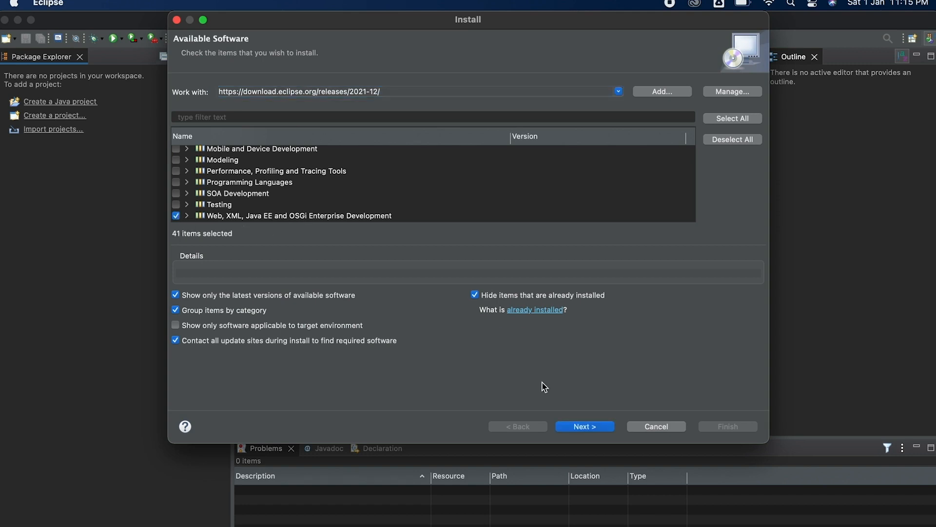
click(584, 427)
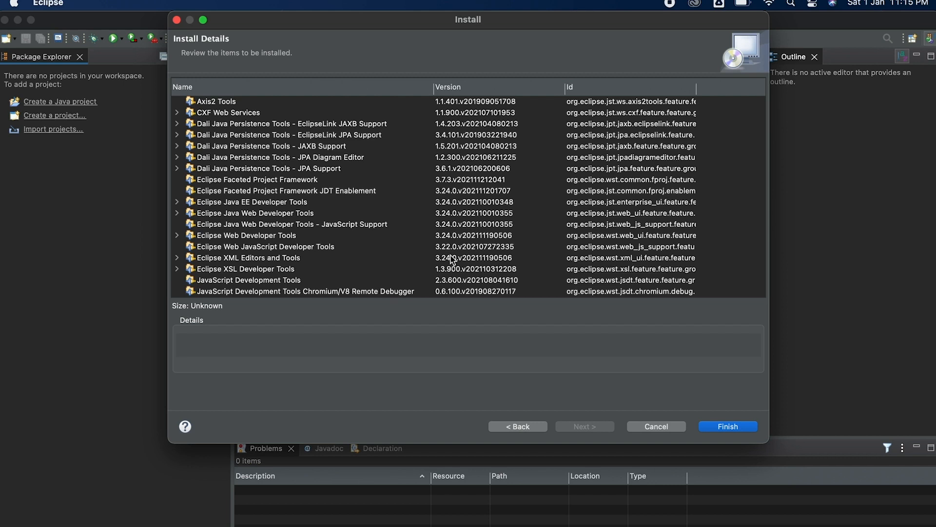
click(727, 429)
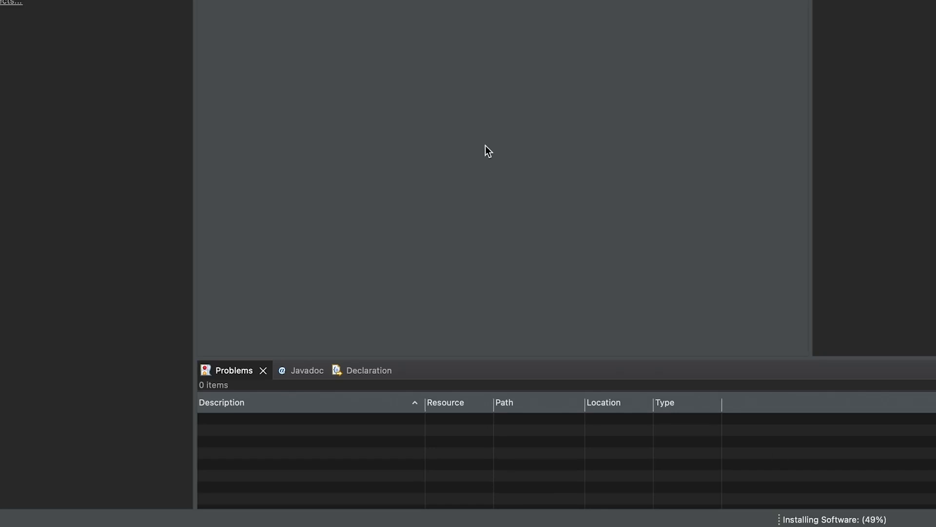
click(385, 0)
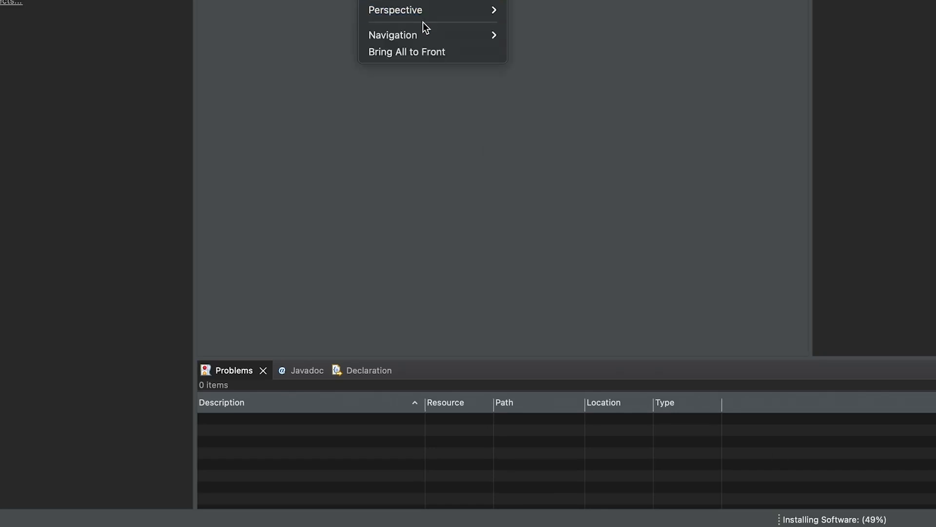
mouse_move(422, 1)
click(517, 90)
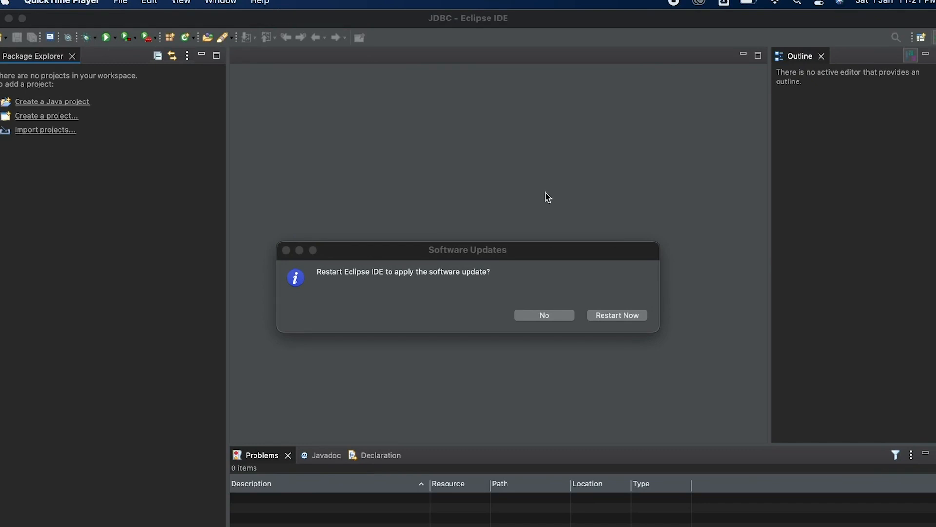
Step: Restart Eclipse to apply the software update, and close the Welcome page
click(610, 320)
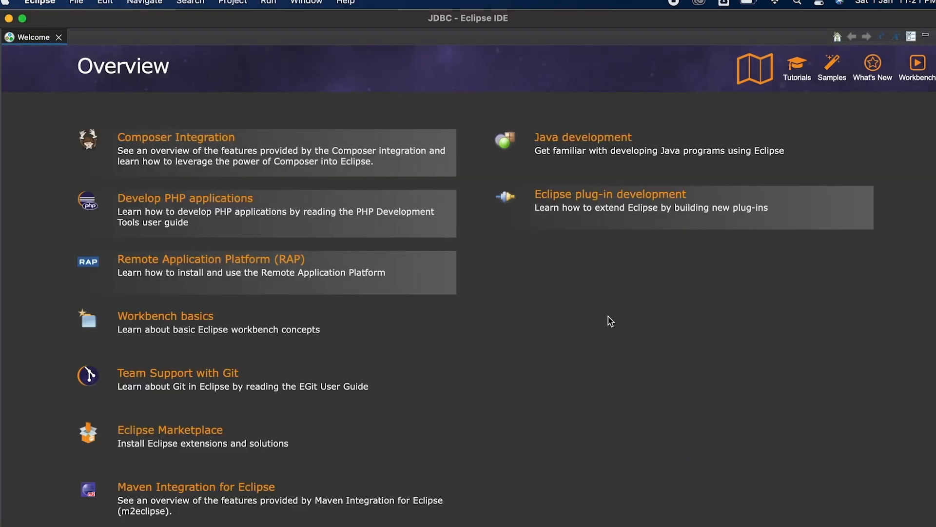
click(59, 37)
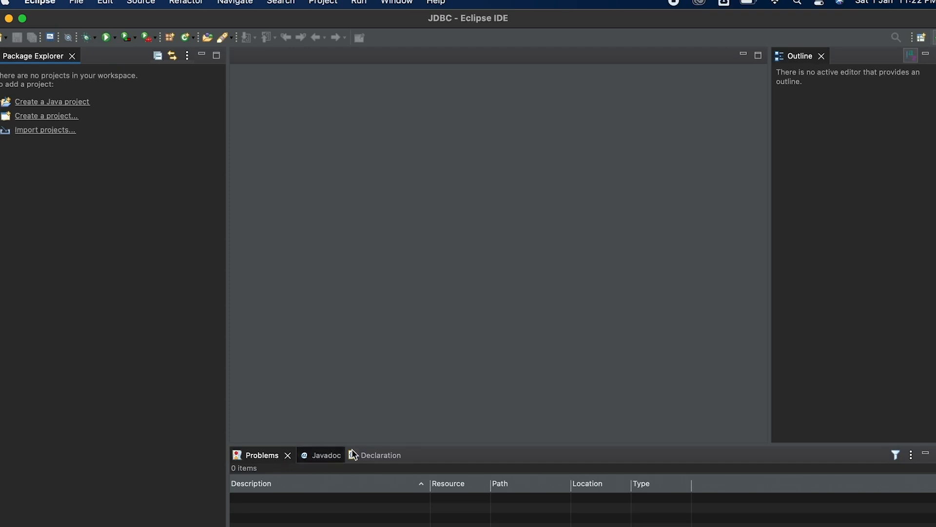
Step: Add the Servers view from the Server category to the workbench
click(396, 2)
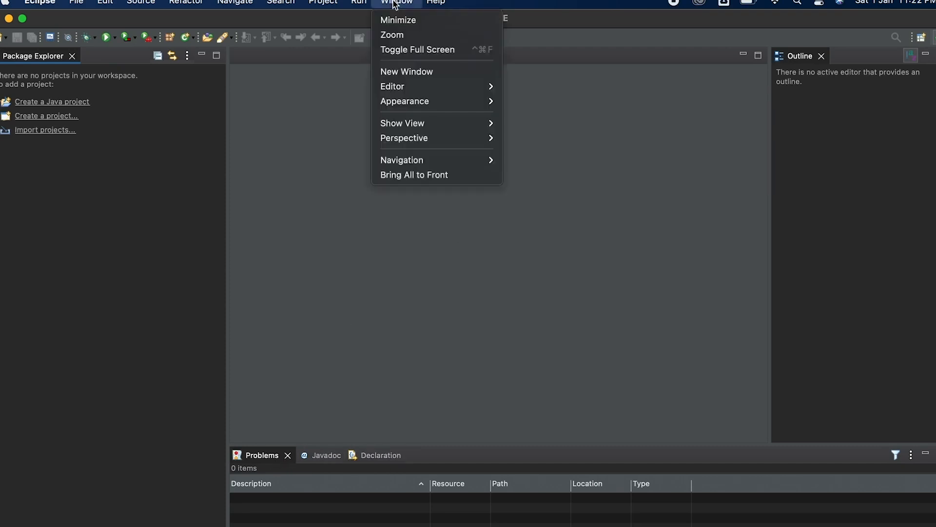
mouse_move(475, 128)
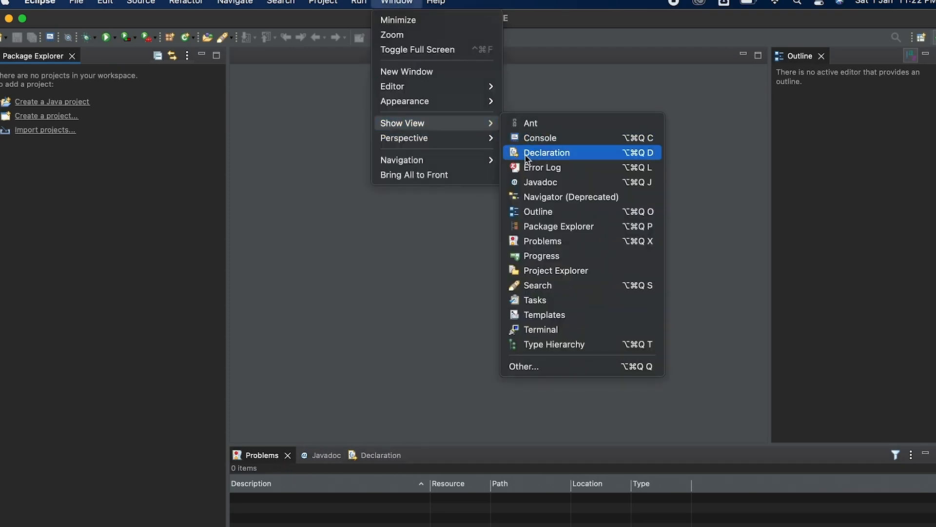
click(537, 367)
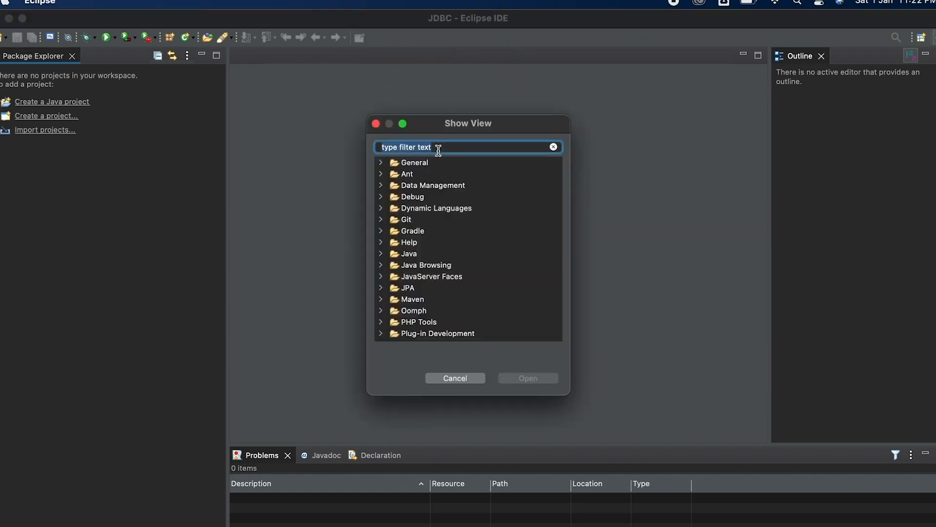
scroll(420, 268, down, 3)
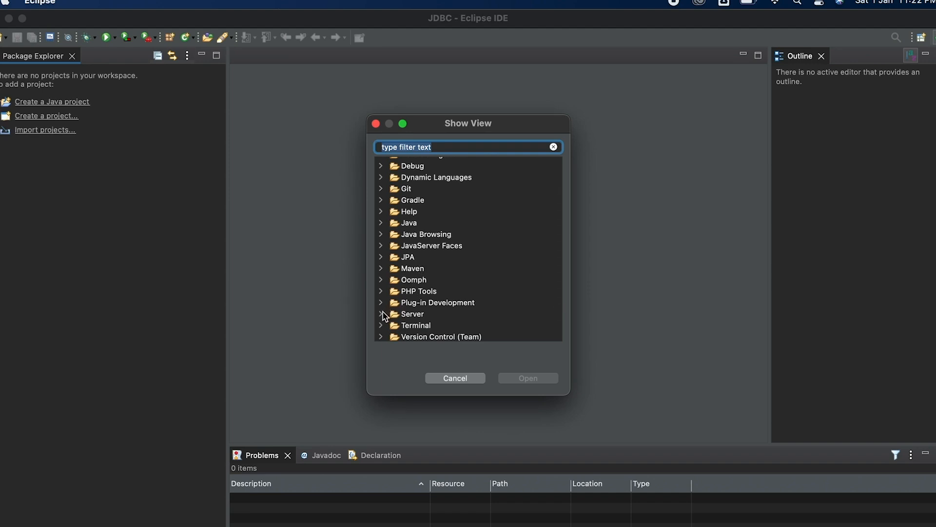
scroll(446, 307, down, 3)
click(383, 281)
click(414, 291)
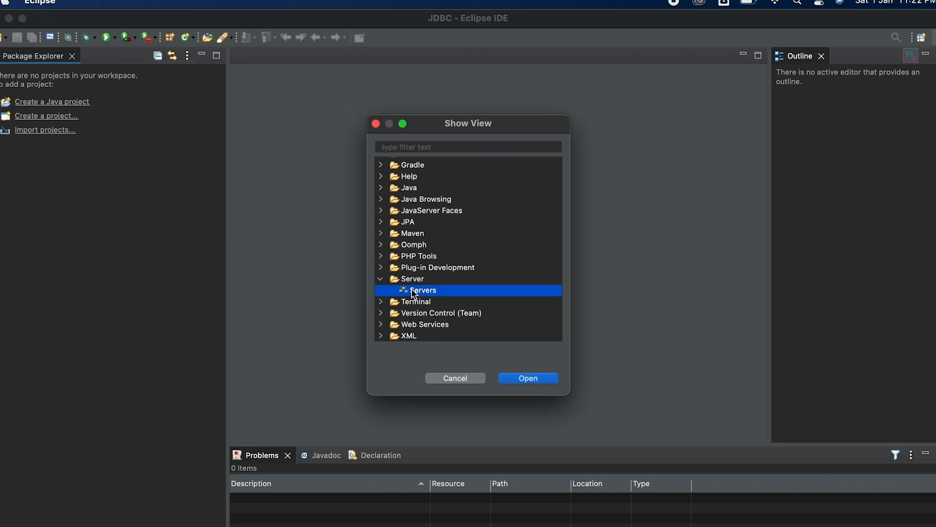
click(523, 383)
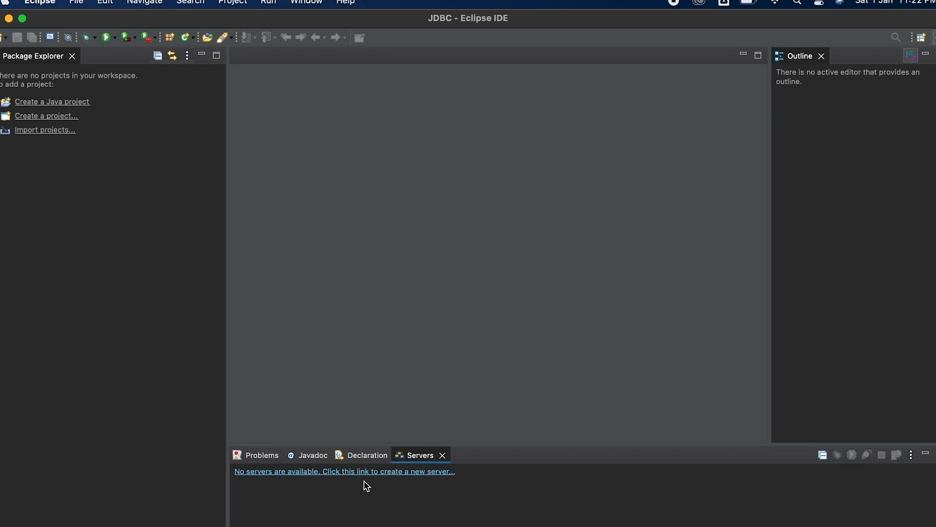
Step: Start defining a new server and look through the Apache server types, collapsing the category again
click(329, 472)
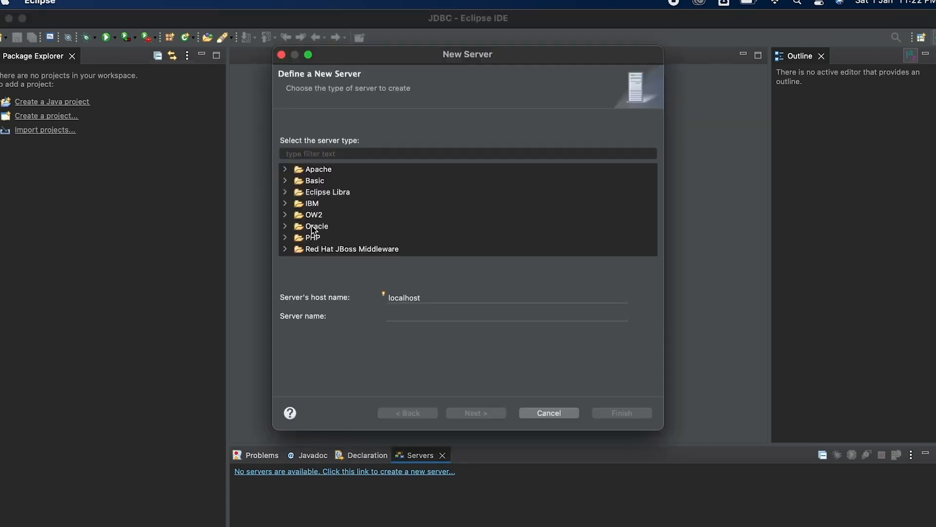
click(291, 173)
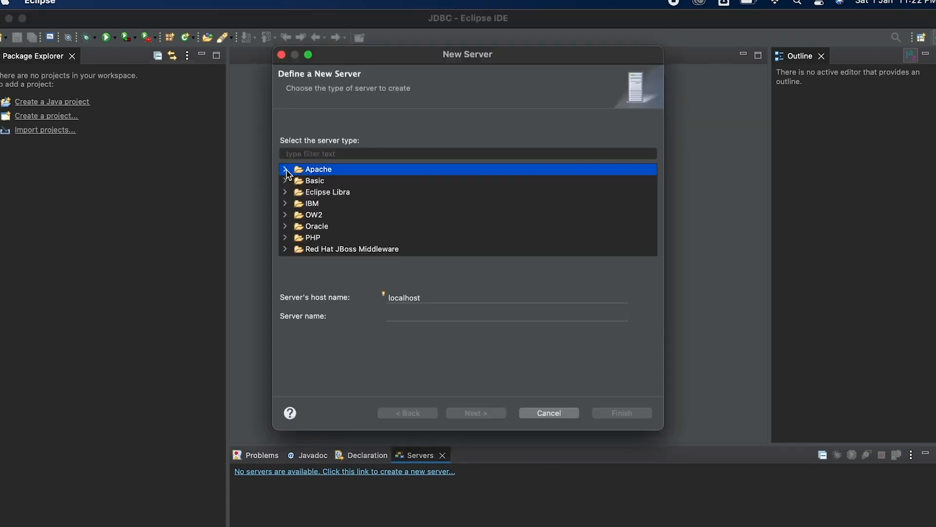
click(287, 170)
scroll(339, 195, down, 5)
scroll(343, 200, down, 3)
scroll(343, 200, up, 8)
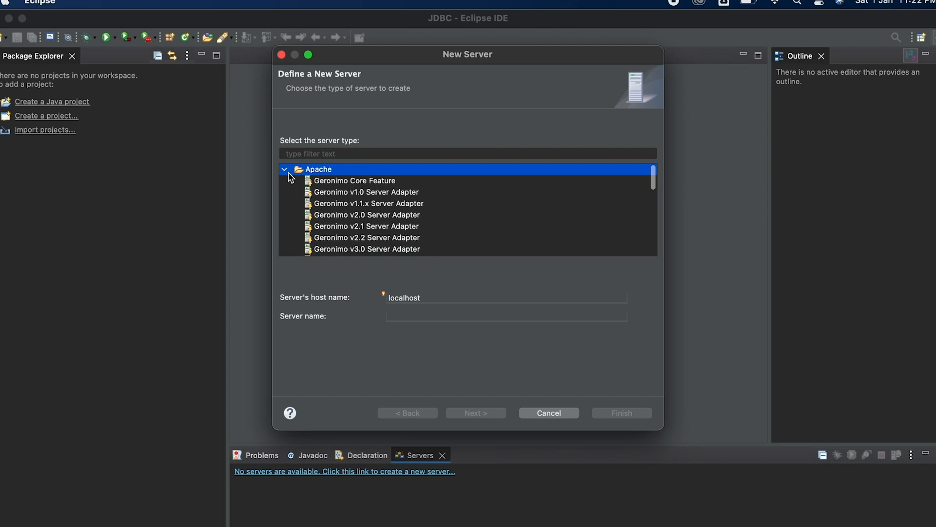
click(288, 172)
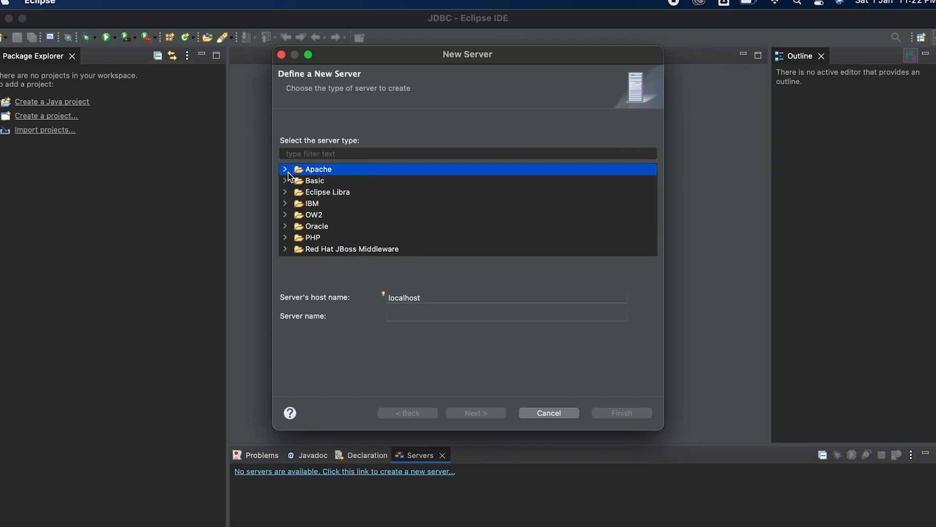